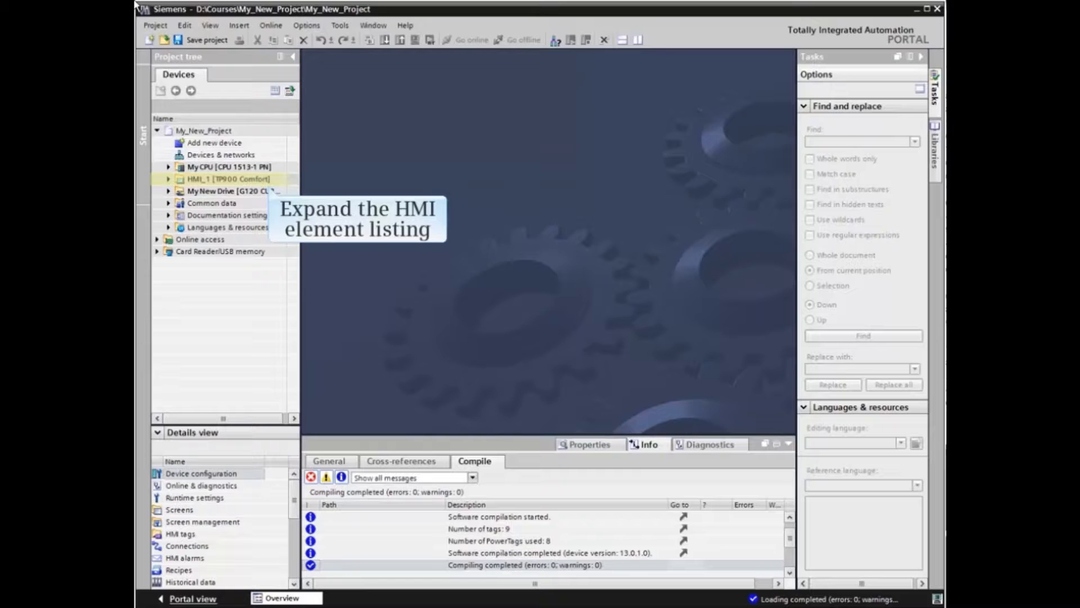
Create a graphic list named Fans for HMI_1 [TP900 Comfort] with the selection type Bit (0, 1)
click(169, 180)
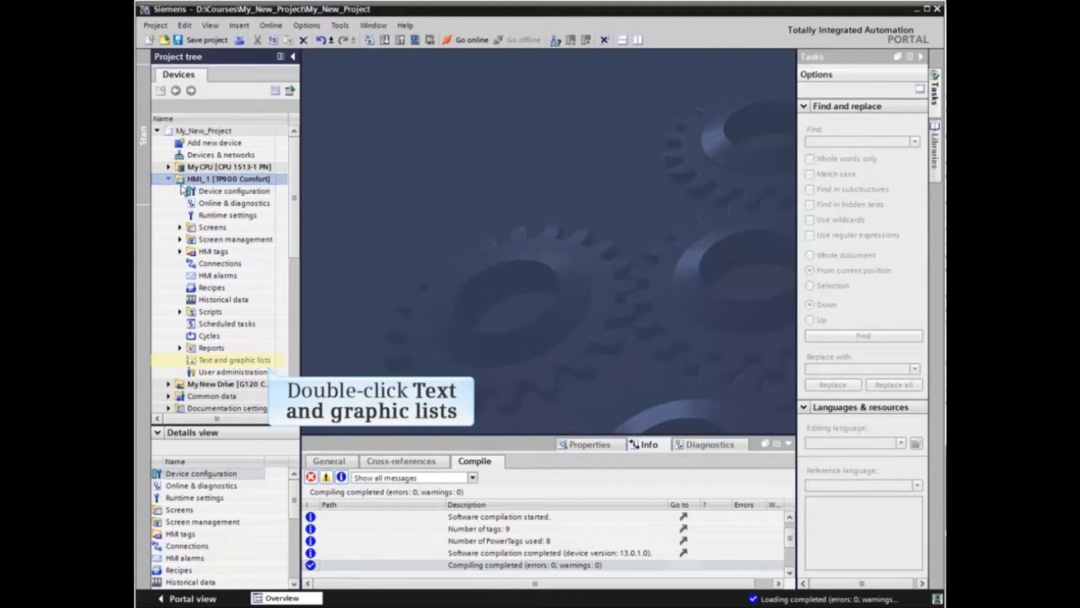
double_click(218, 360)
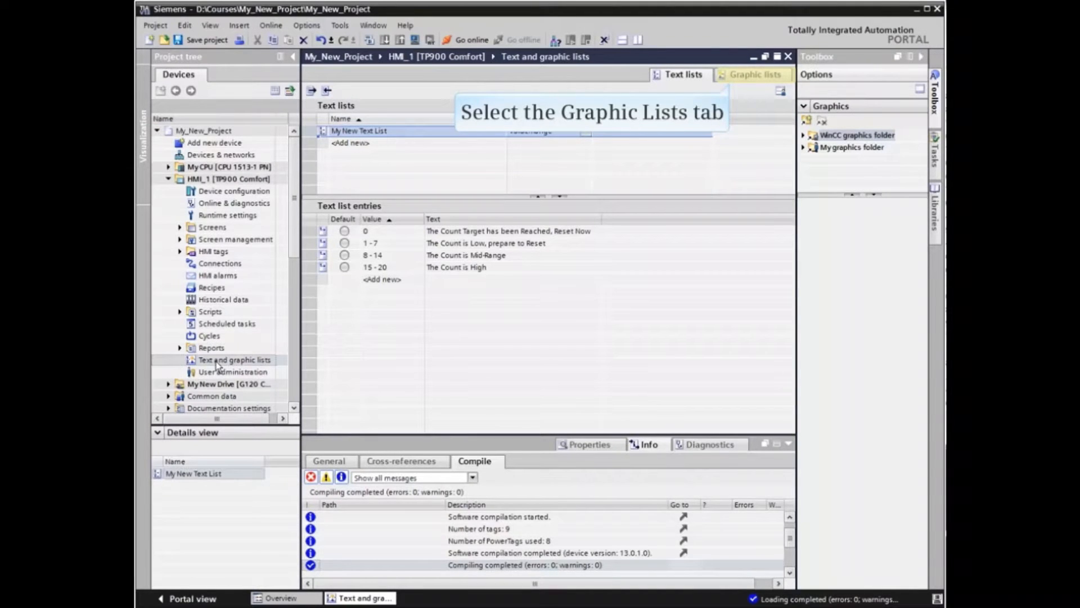
click(767, 76)
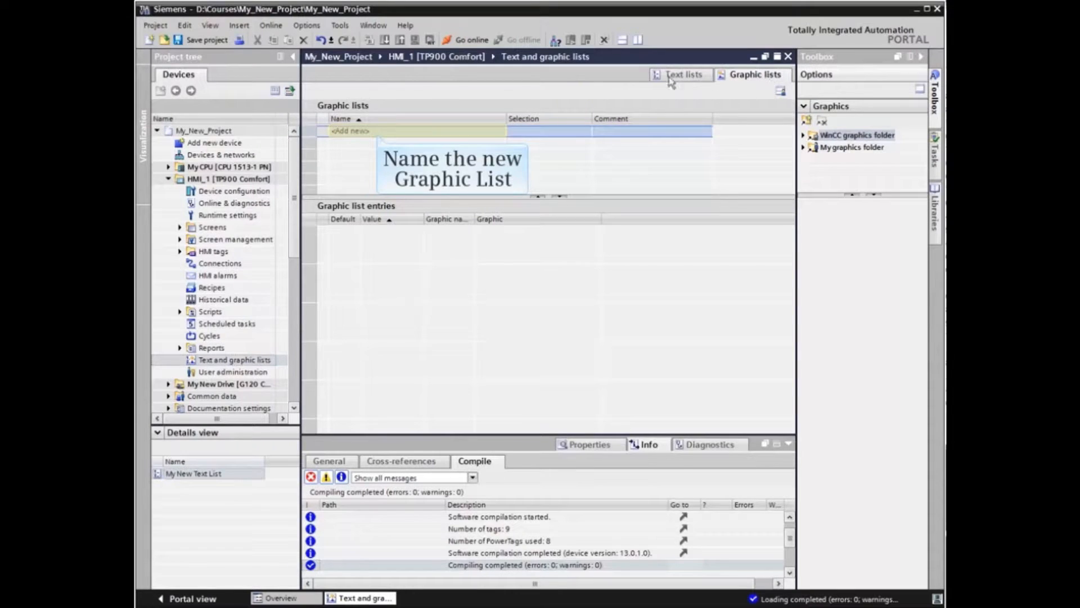
click(374, 132)
text(Fans)
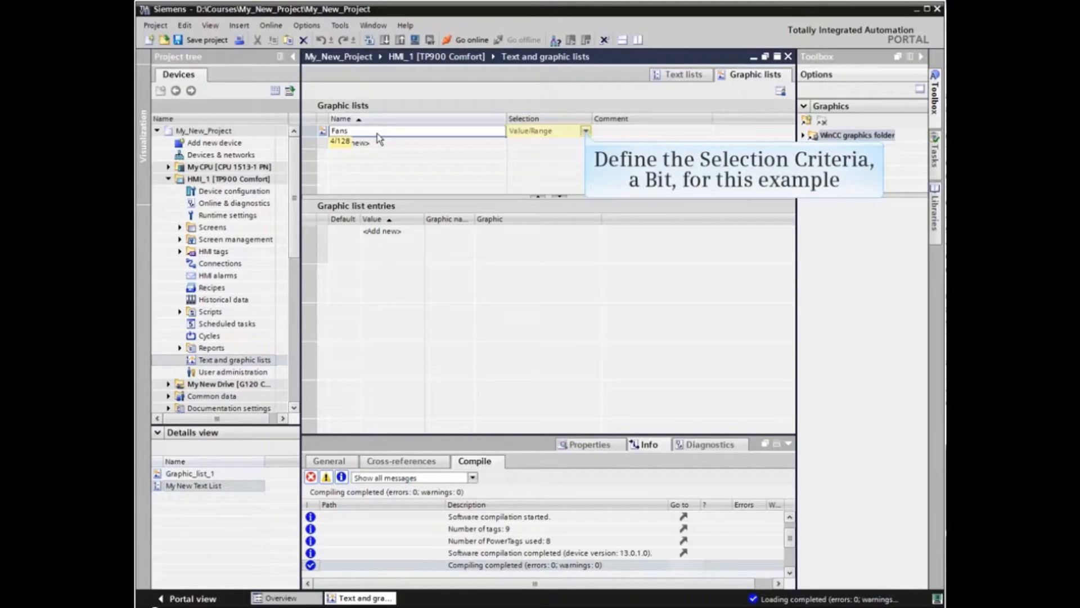
click(586, 131)
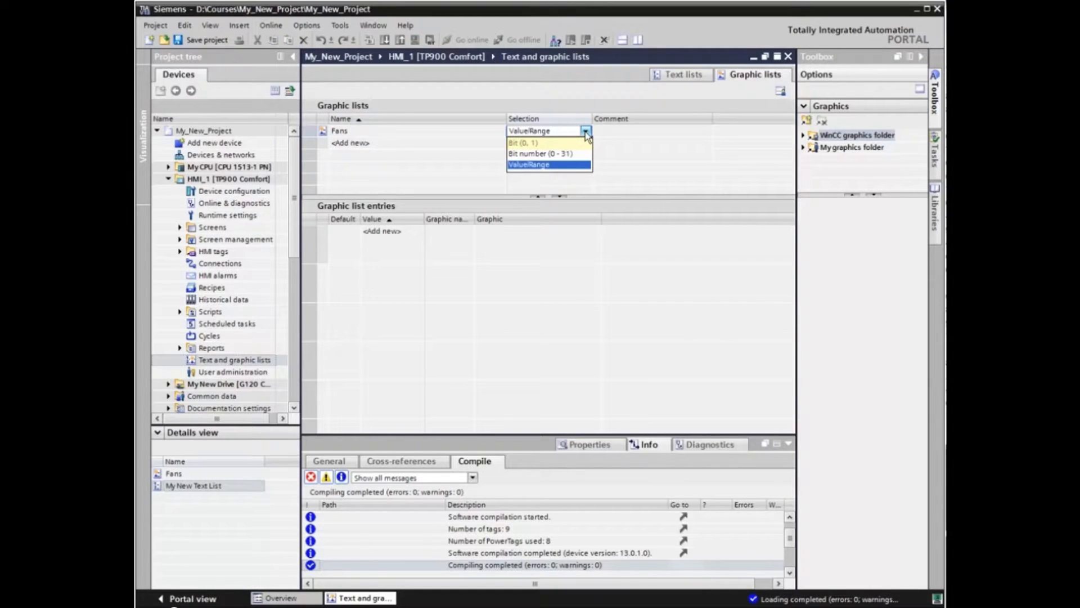
click(535, 143)
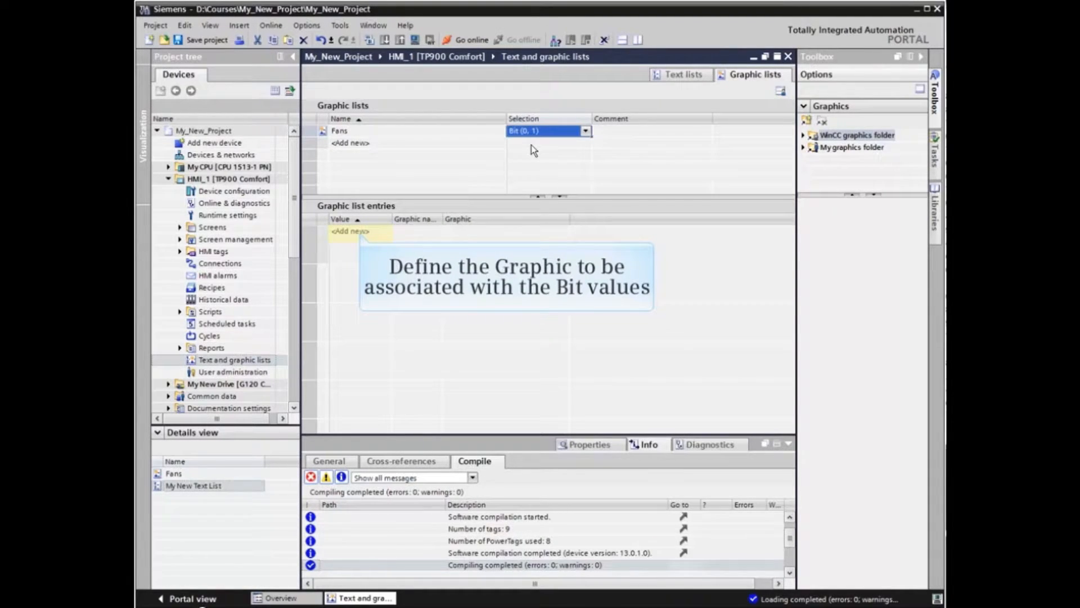
Add a Fans list entry for value 0 using the plain cyan blower from the True color Blowers graphics under Automation equipment
click(360, 232)
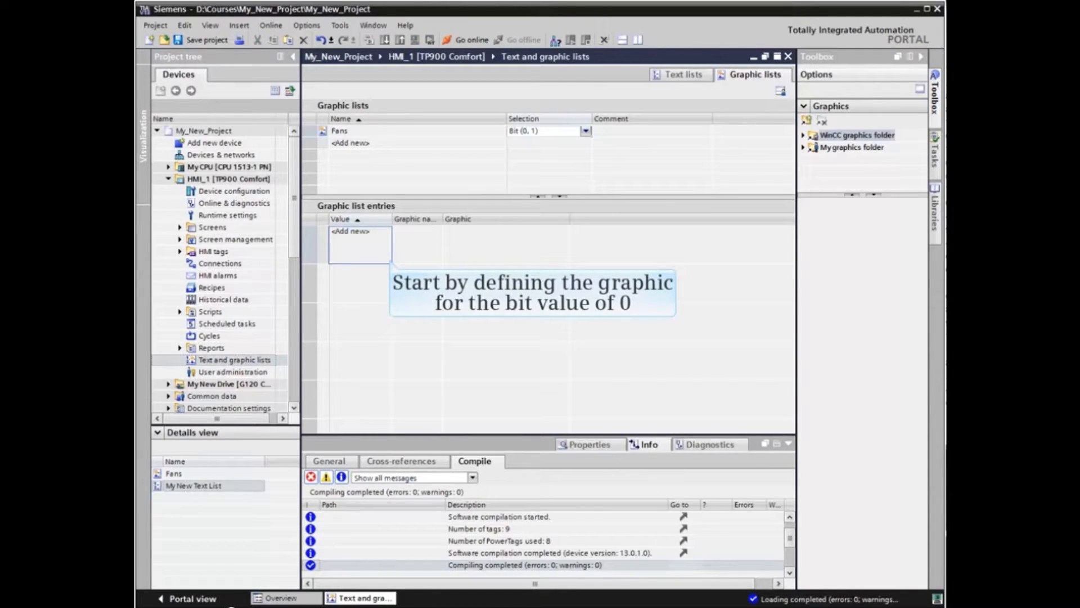
double_click(363, 237)
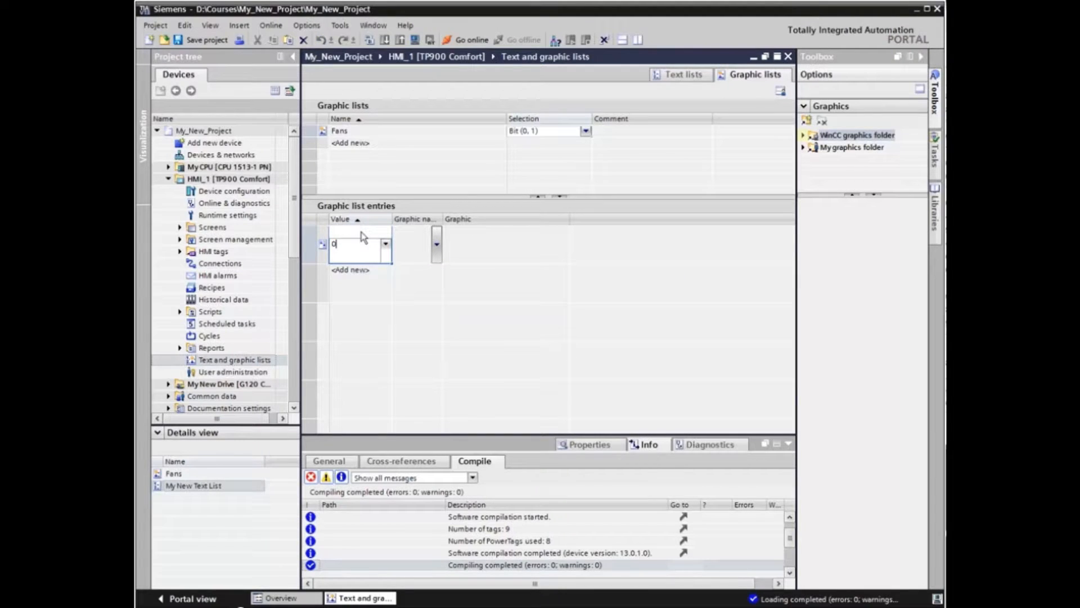
click(805, 136)
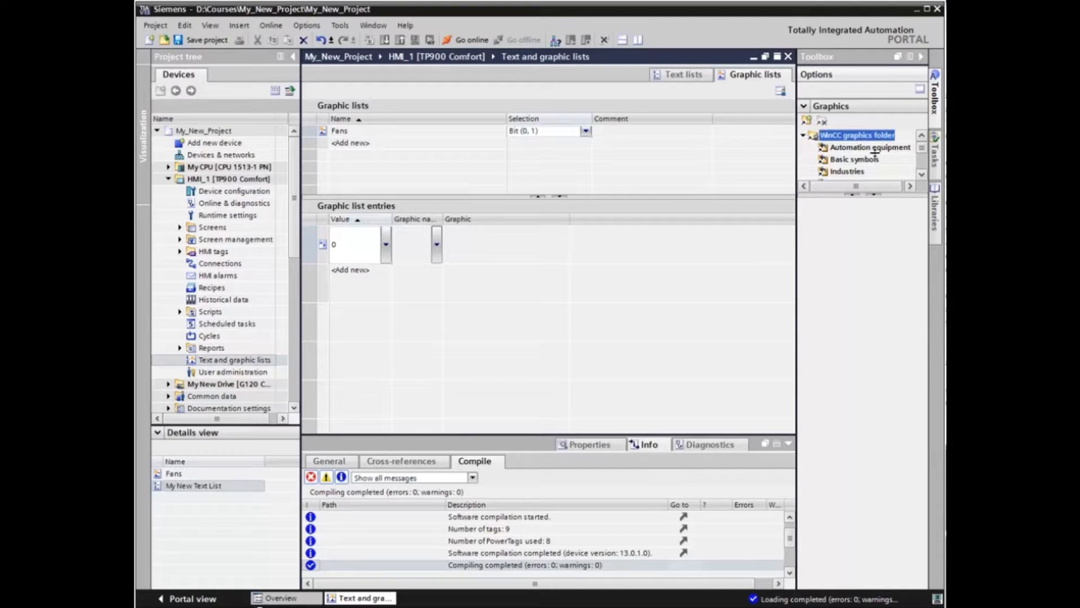
drag(894, 193, 924, 377)
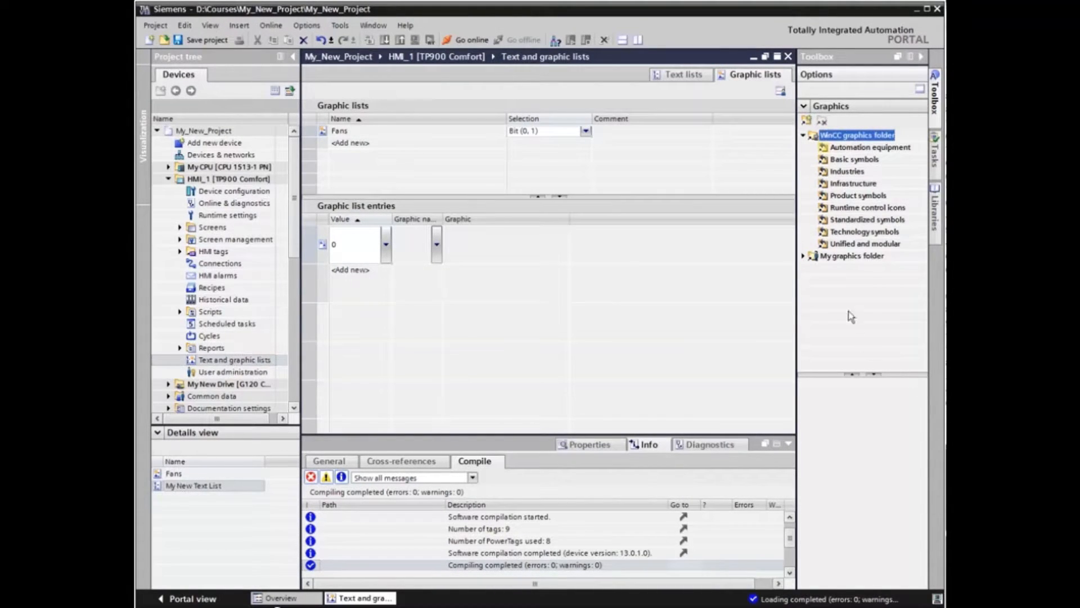
click(832, 149)
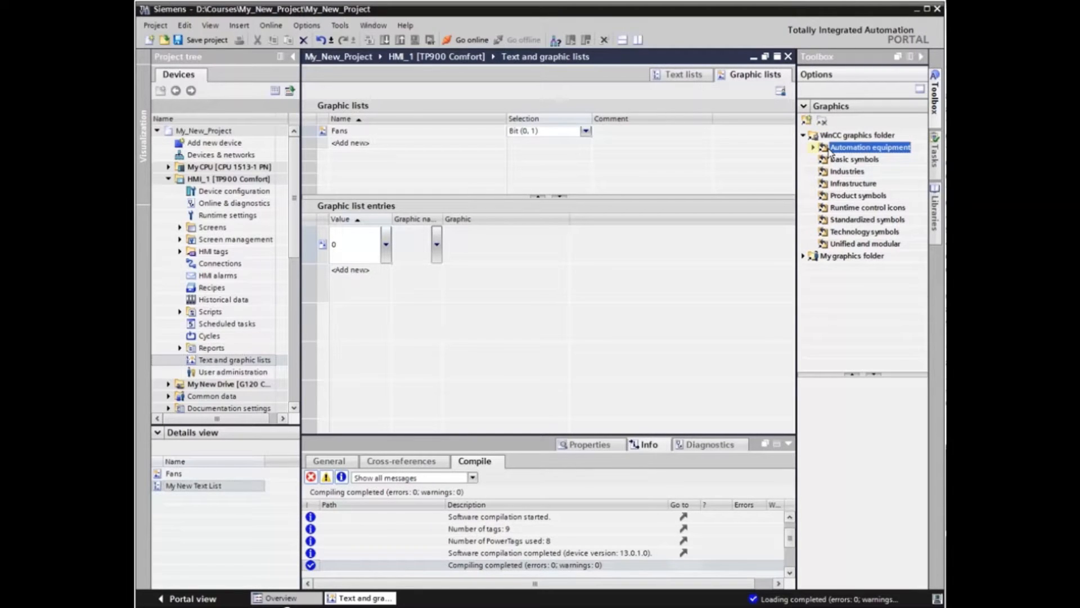
click(813, 148)
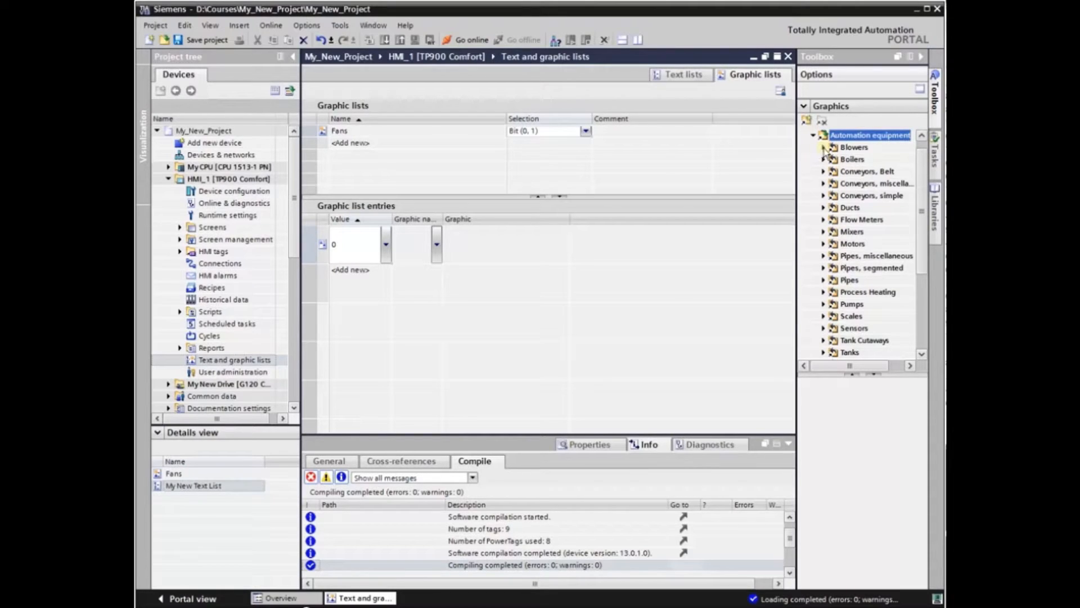
click(825, 148)
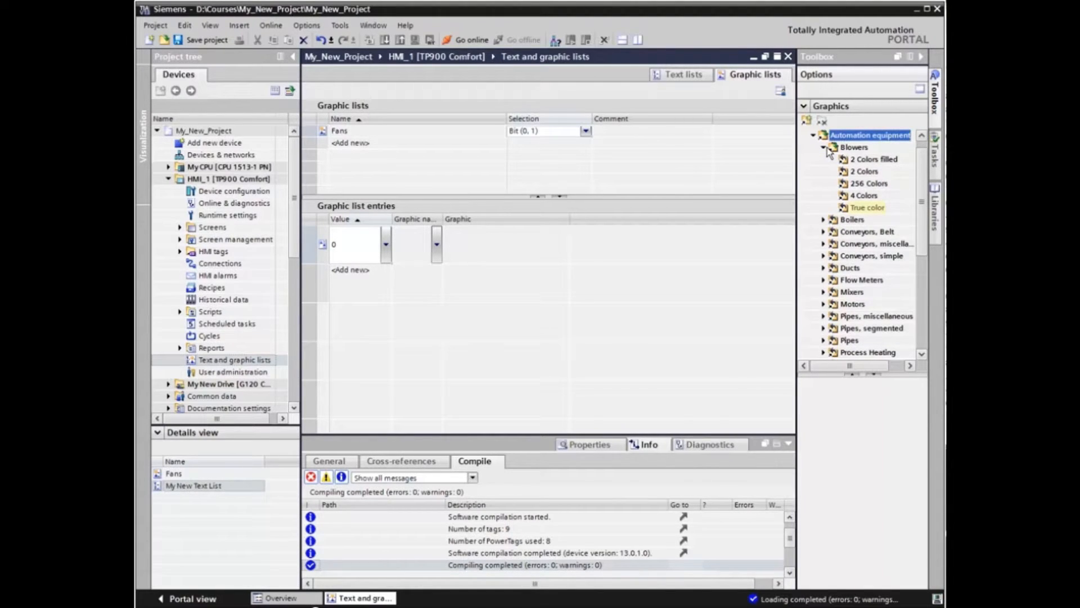
click(867, 207)
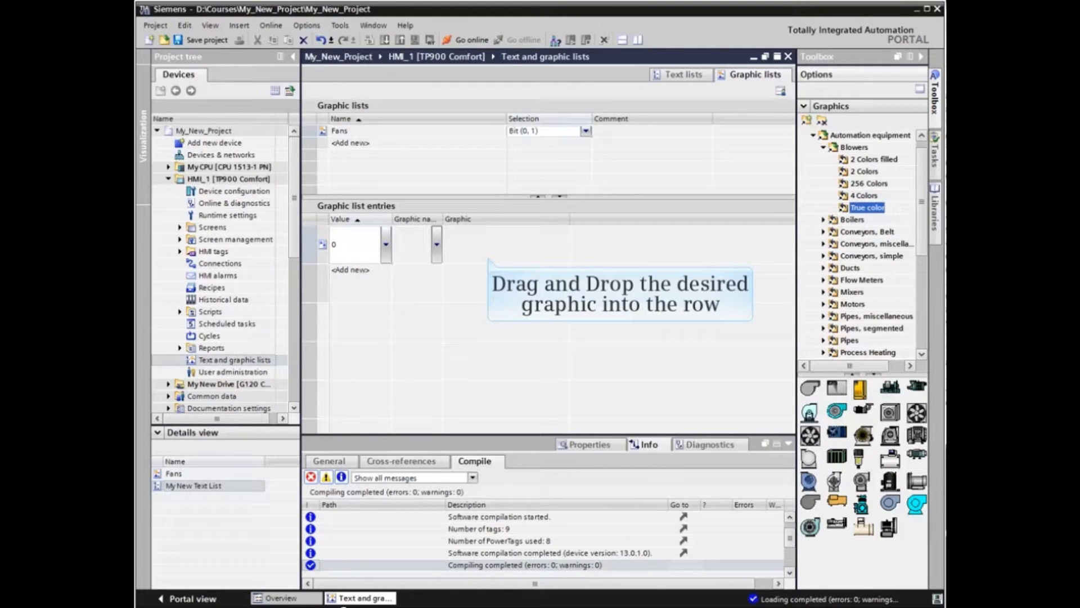
drag(916, 504, 461, 246)
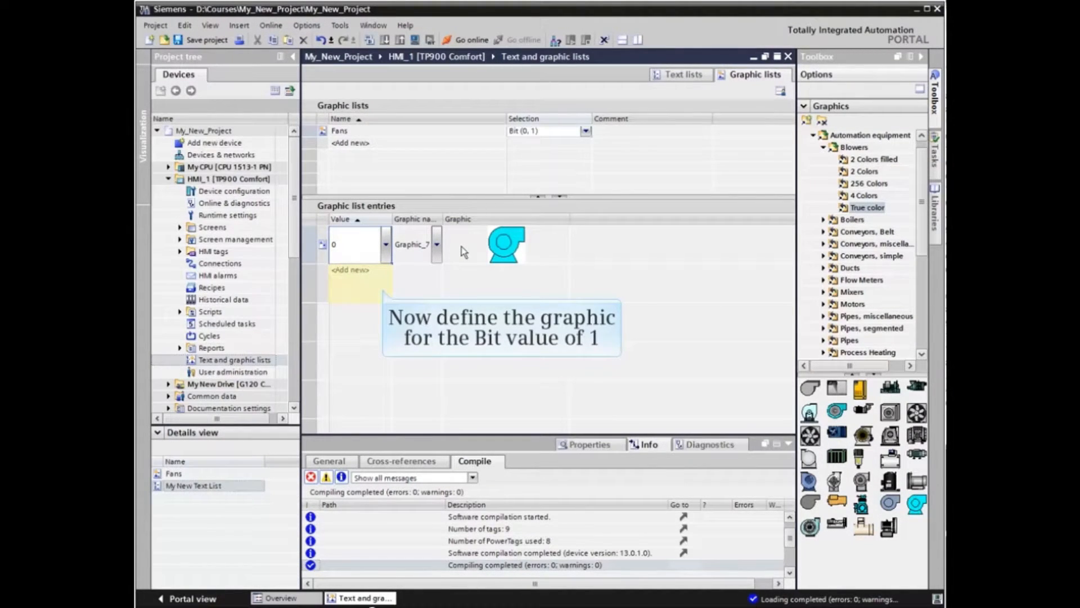
Add a Fans list entry for value 1 using the cyan blower graphic with the round grey impeller
click(350, 274)
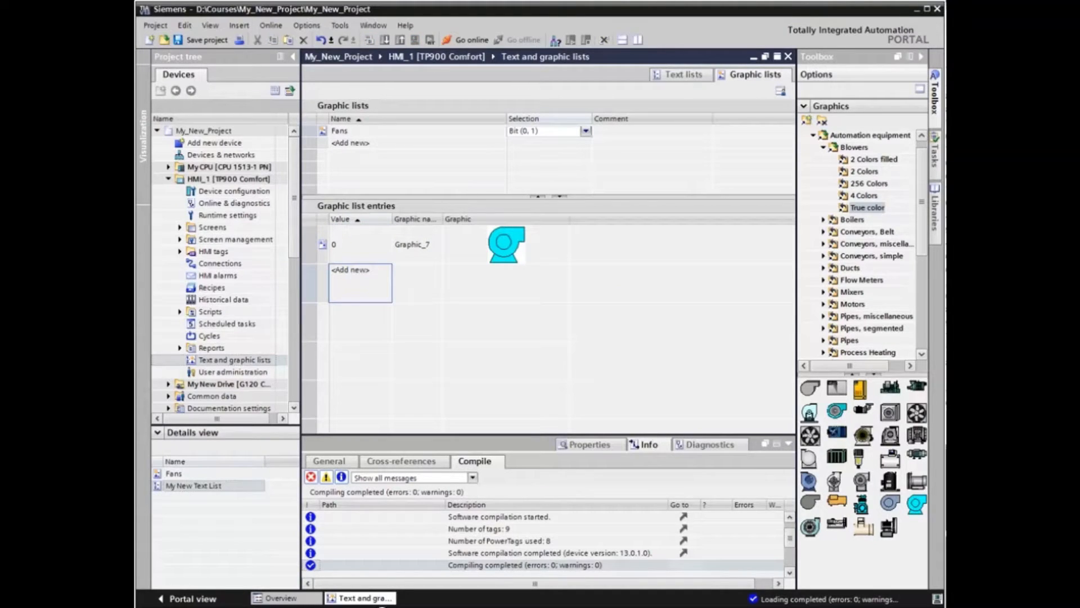
text(1)
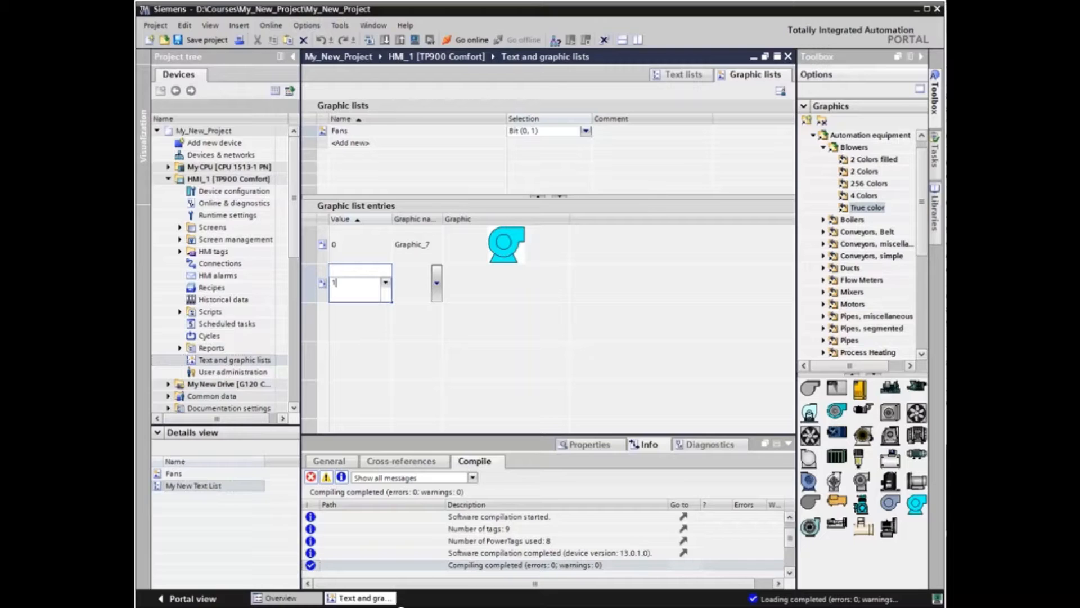
drag(837, 411, 503, 280)
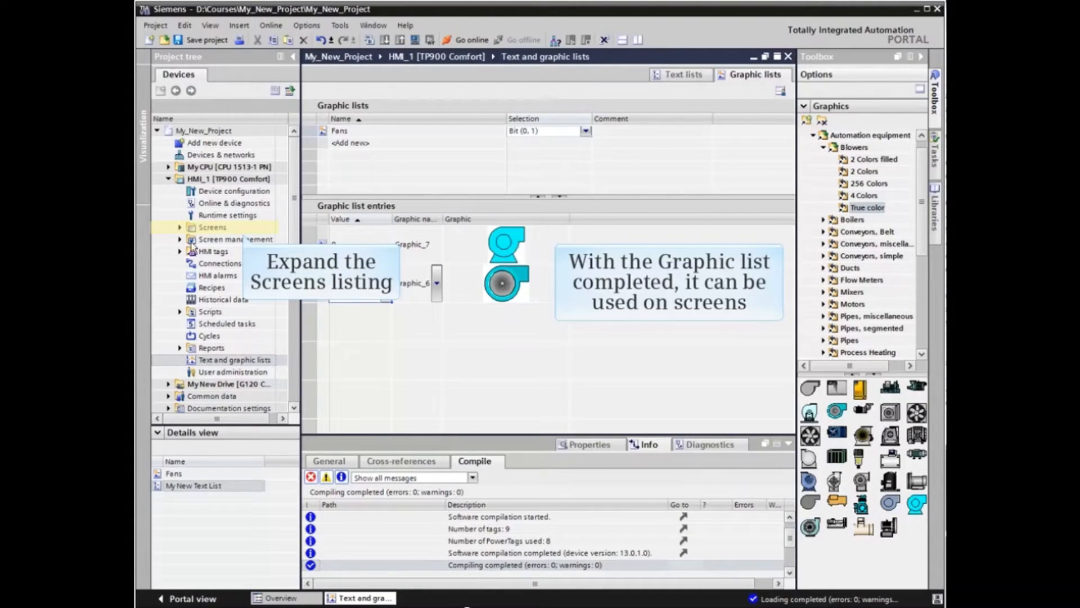
Open the Fan Screen and place a Graphic I/O field below the Control Screen button
click(180, 228)
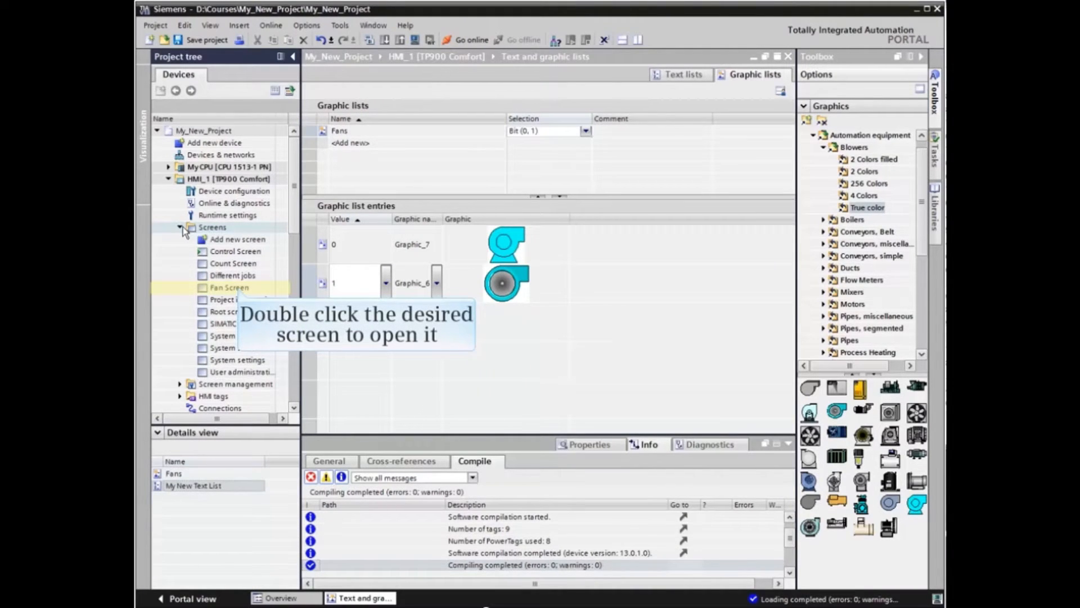
double_click(239, 287)
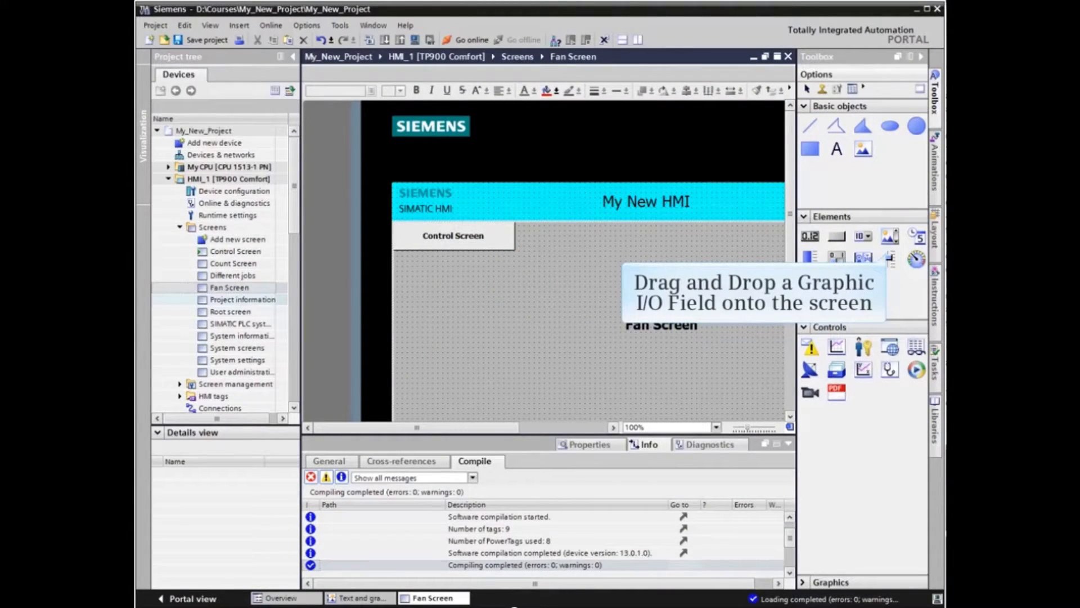
drag(890, 236, 480, 314)
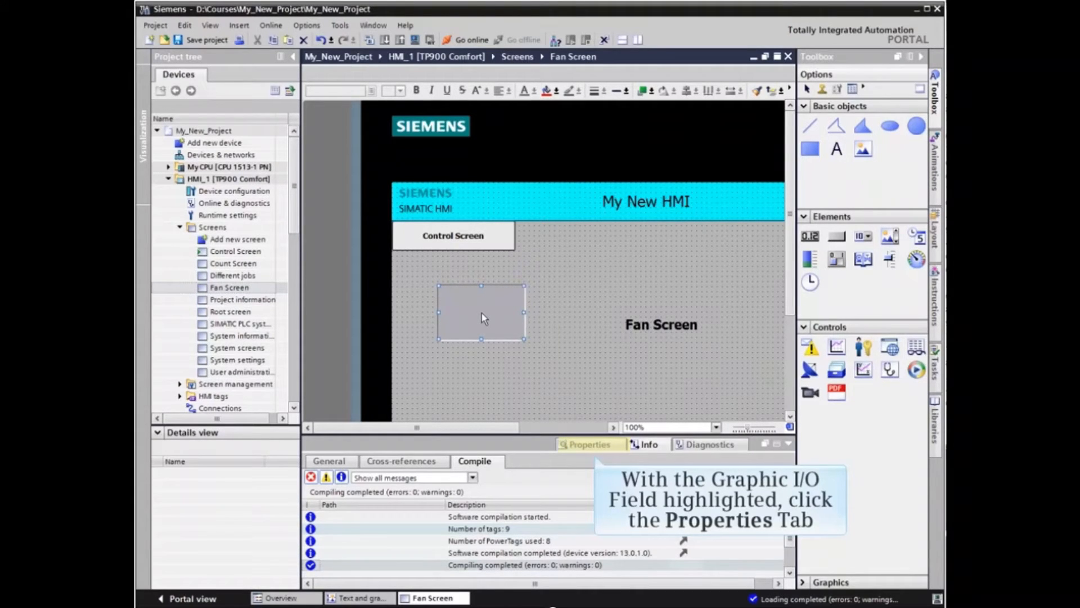
Assign the System On tag from the PLC's HMI Tags table as the Graphic I/O field's process tag
click(588, 444)
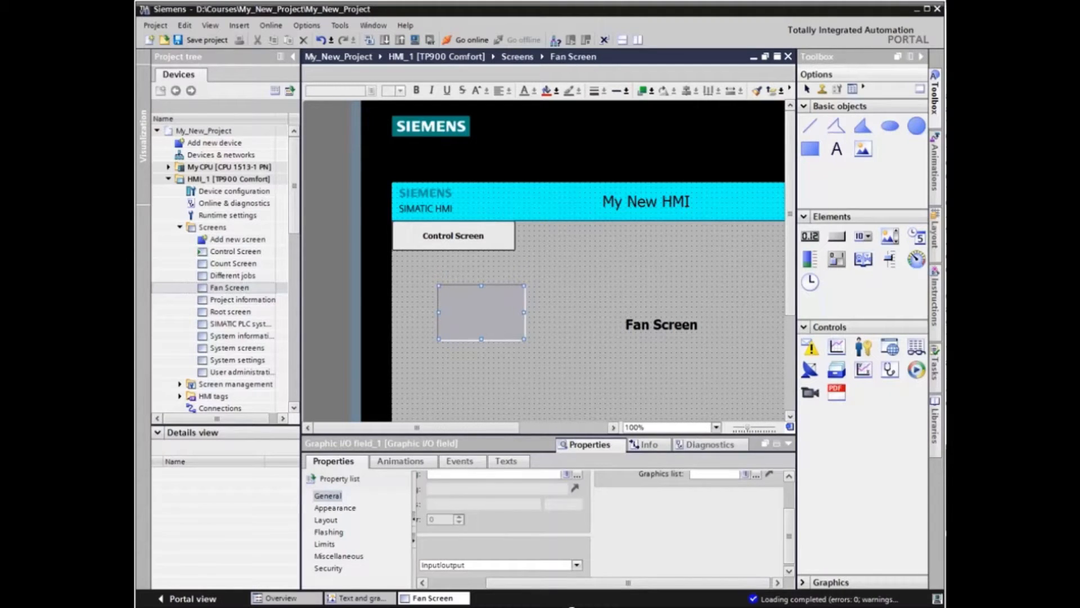
drag(702, 436, 702, 380)
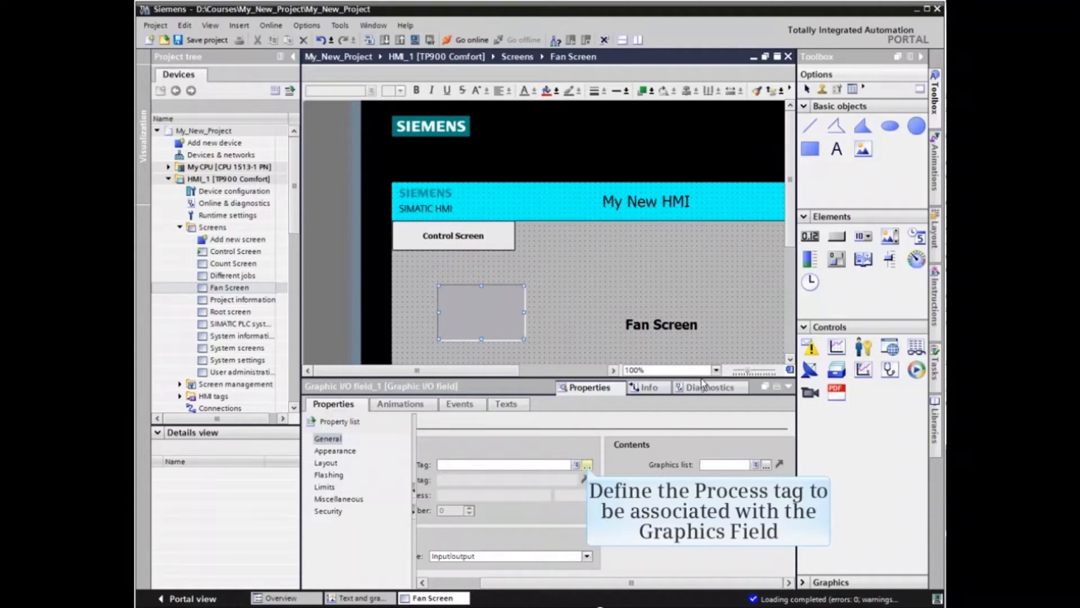
click(586, 465)
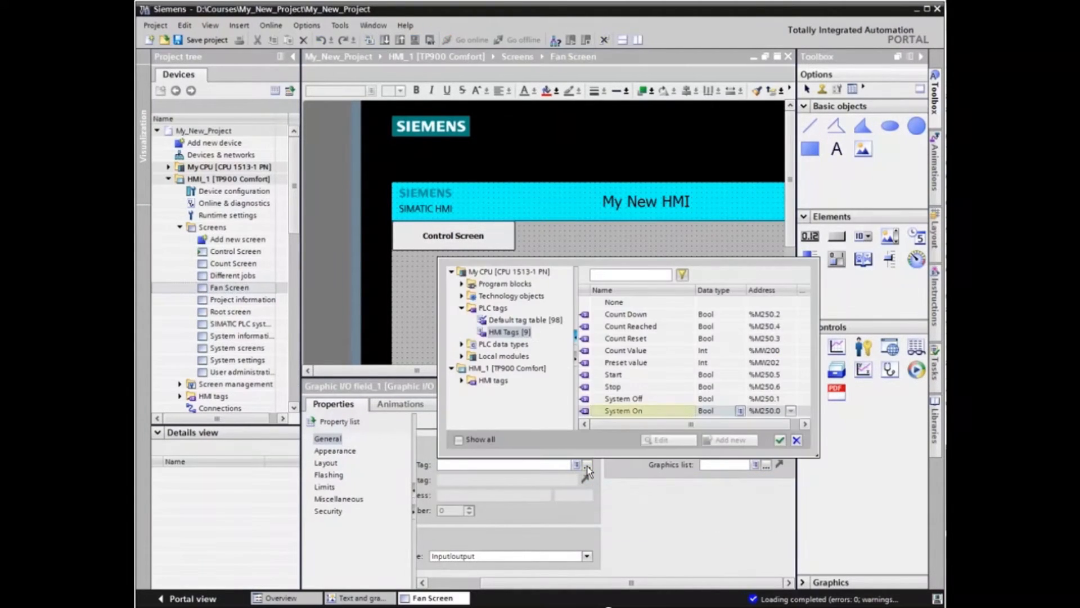
click(634, 411)
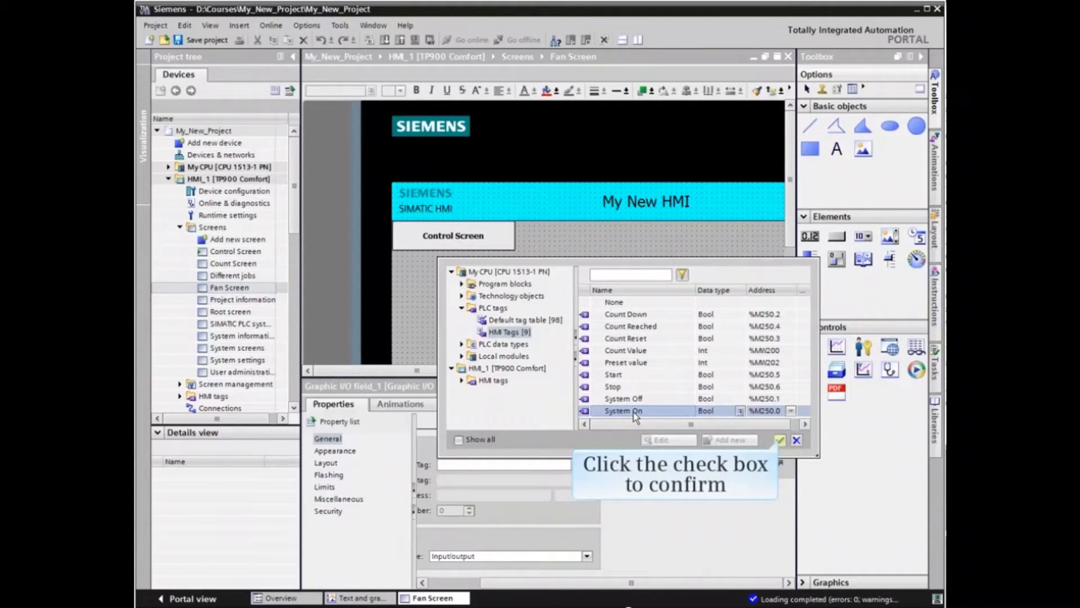
click(779, 439)
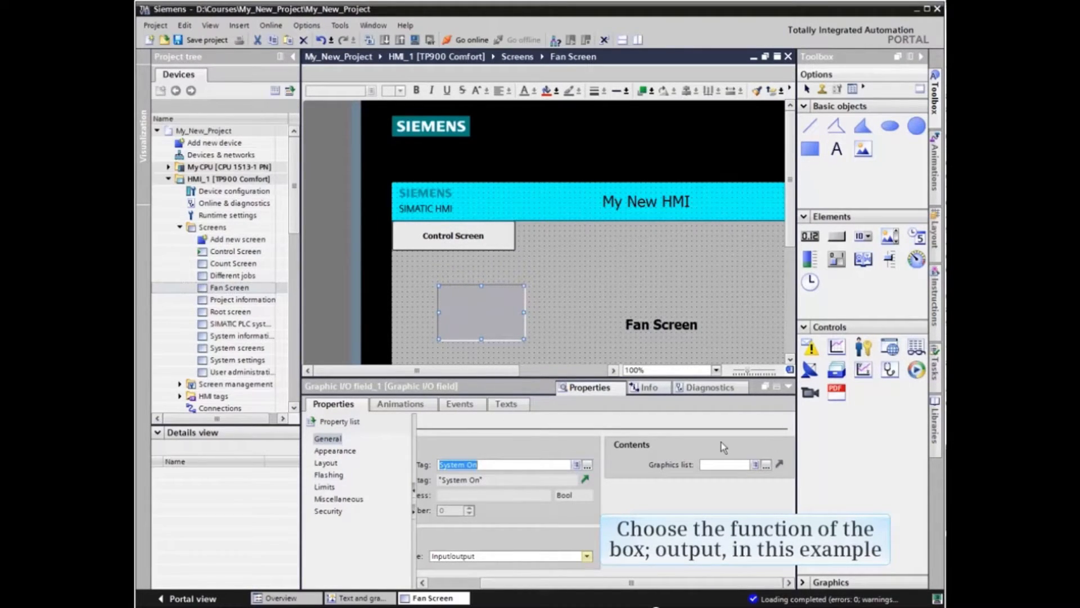
Set the Graphic I/O field's mode to Output and assign Fans as its graphics list
click(587, 556)
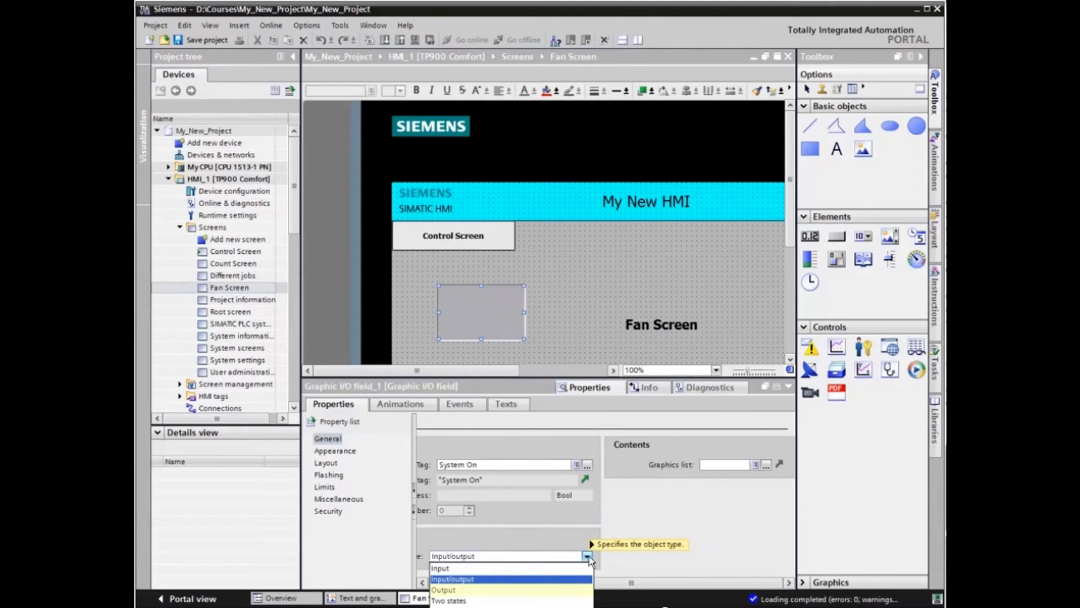
click(445, 589)
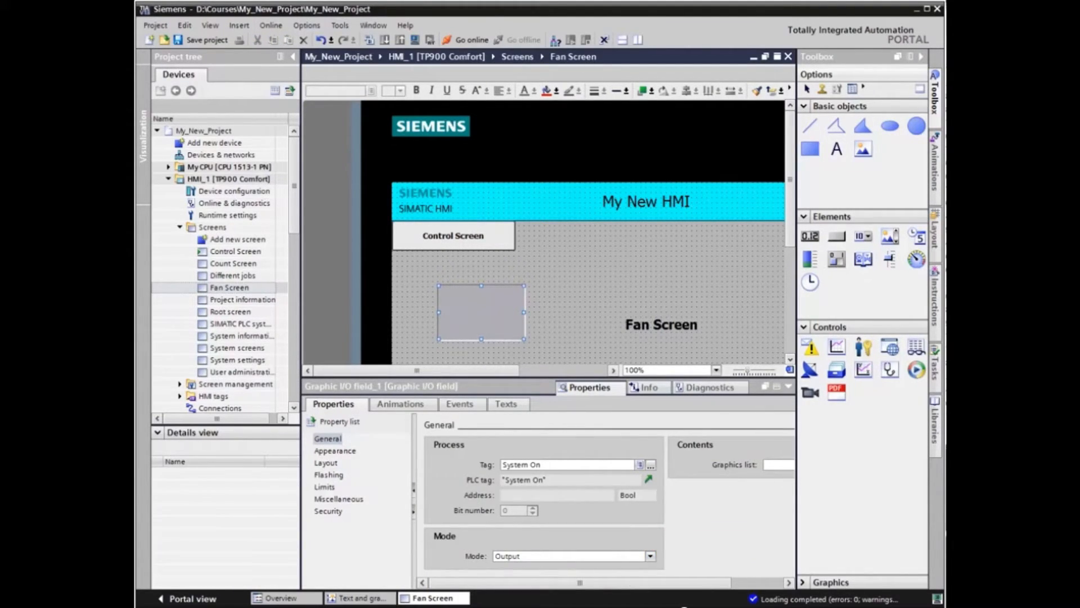
drag(611, 584, 710, 588)
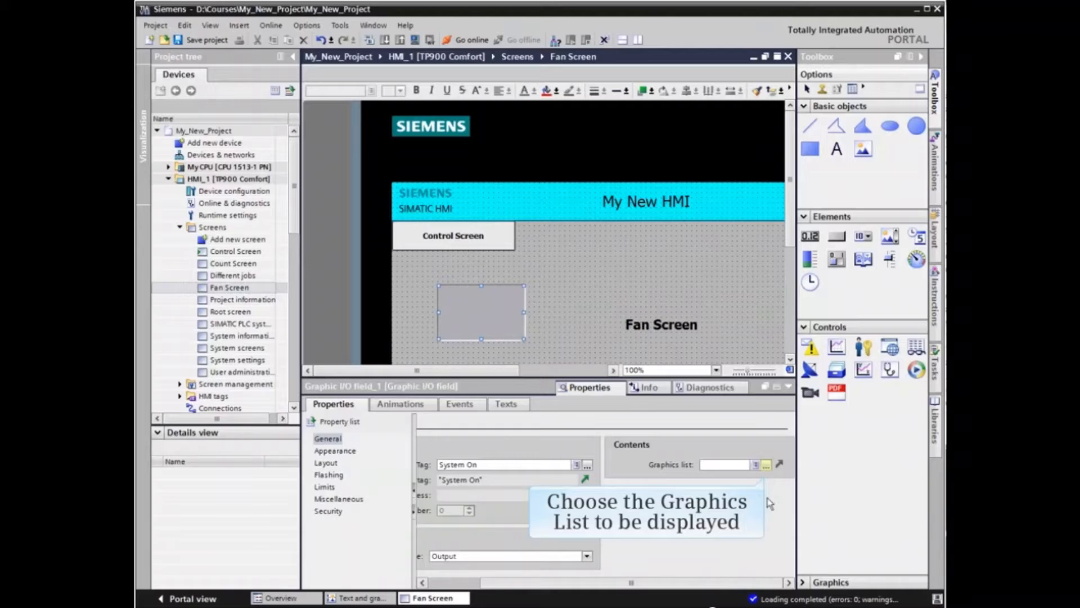
click(766, 465)
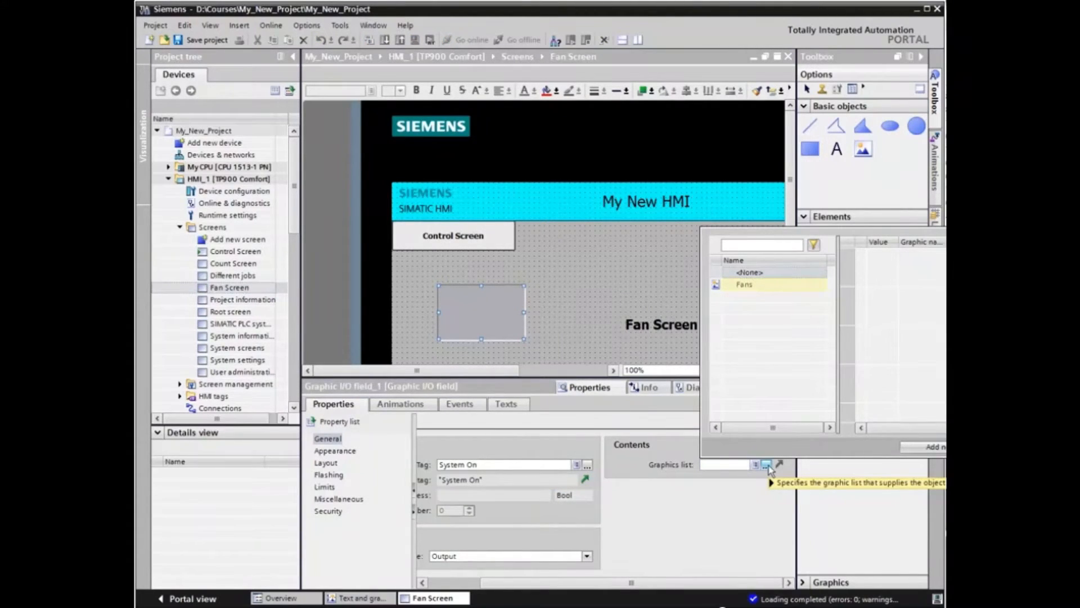
click(749, 284)
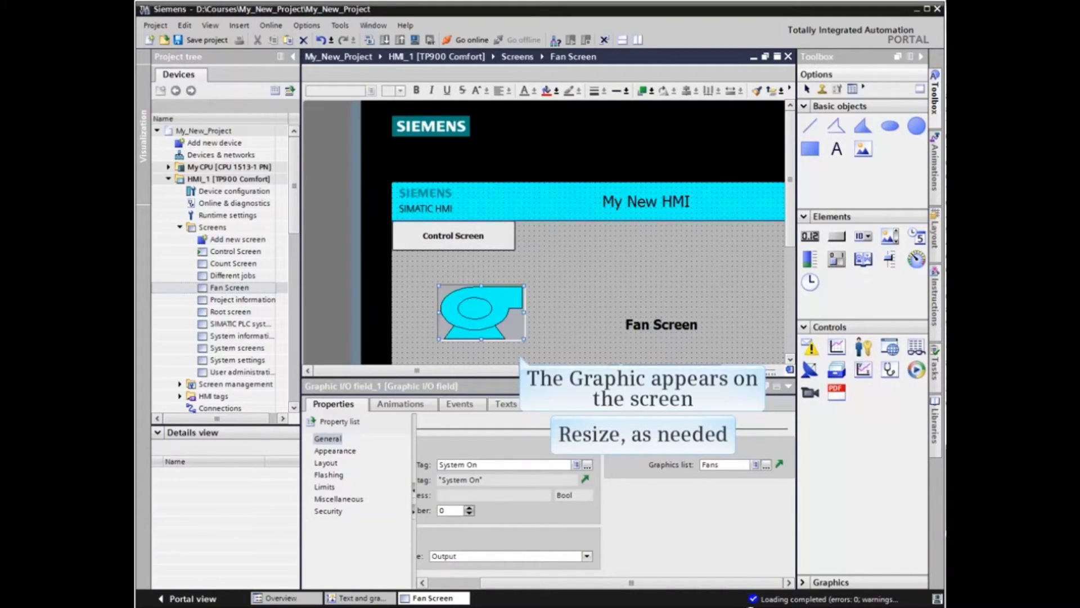
Enlarge the fan graphic field on the Fan Screen to about 277 by 203 and deselect it
drag(524, 339, 612, 232)
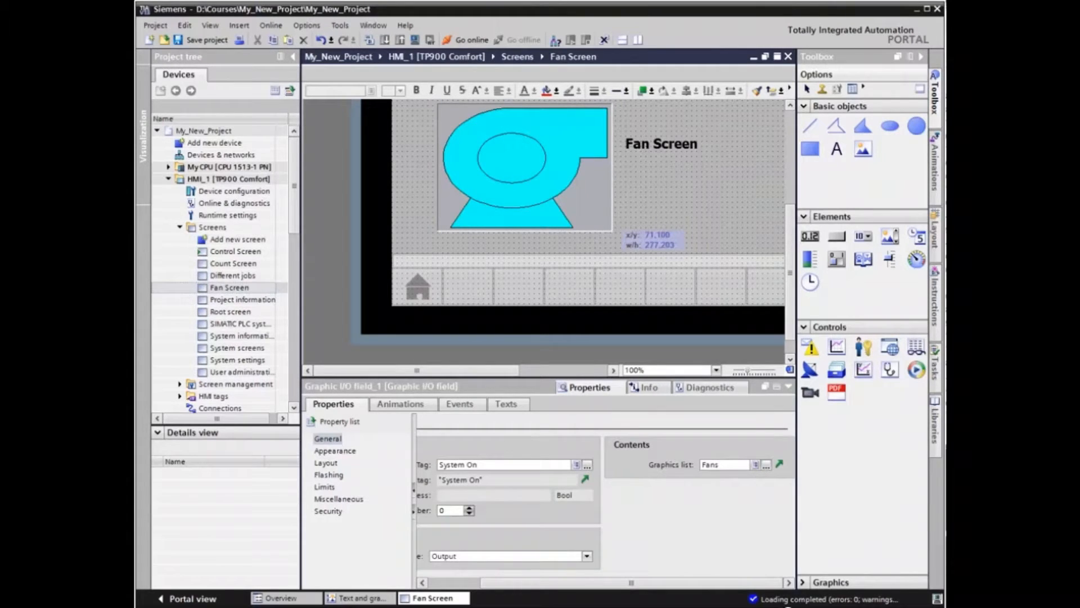
drag(612, 232, 611, 233)
click(611, 237)
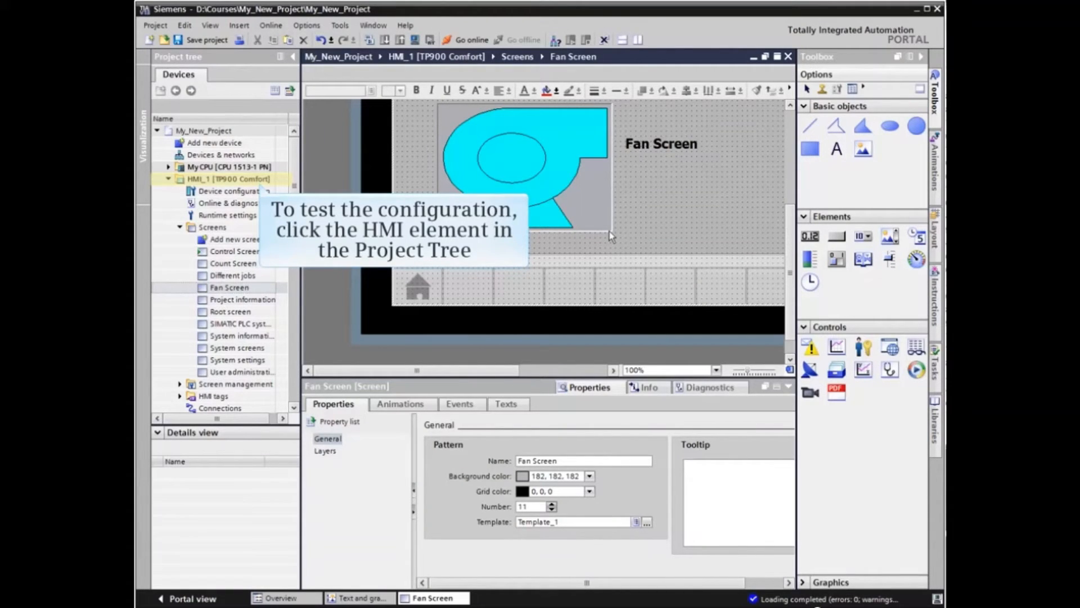
Start the runtime simulation of HMI_1 [TP900 Comfort]
click(207, 180)
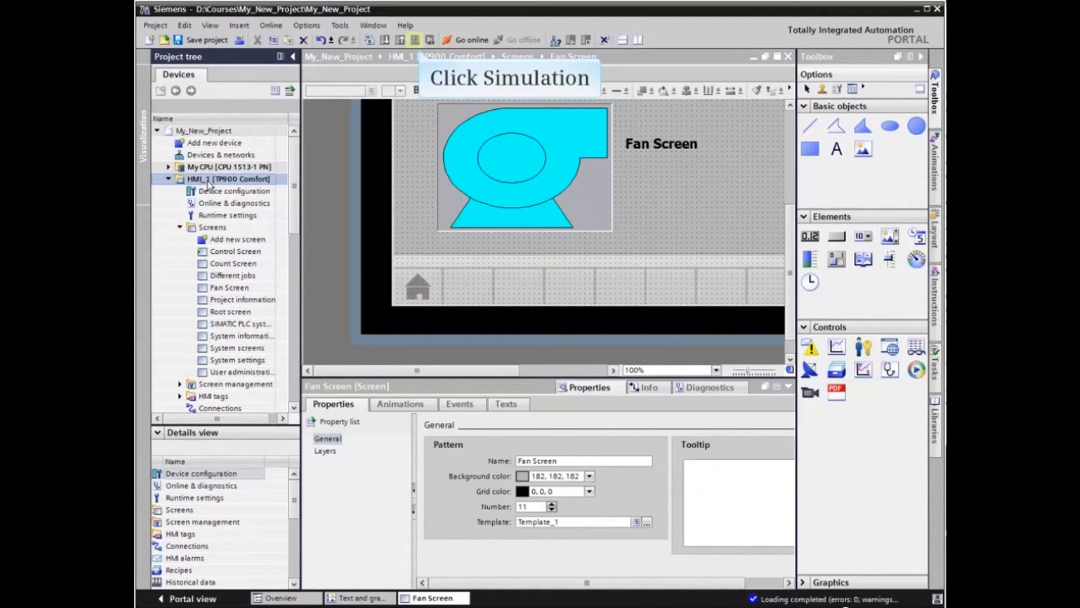
click(414, 40)
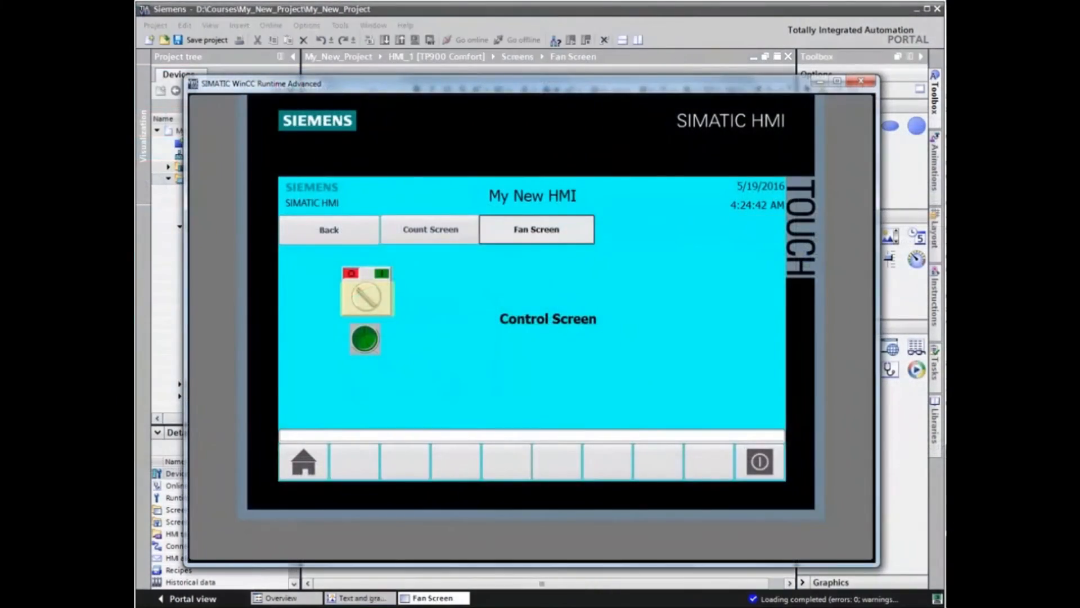
Turn the simulated system switch on from the Control Screen and check the fan graphic on the Fan Screen
click(368, 301)
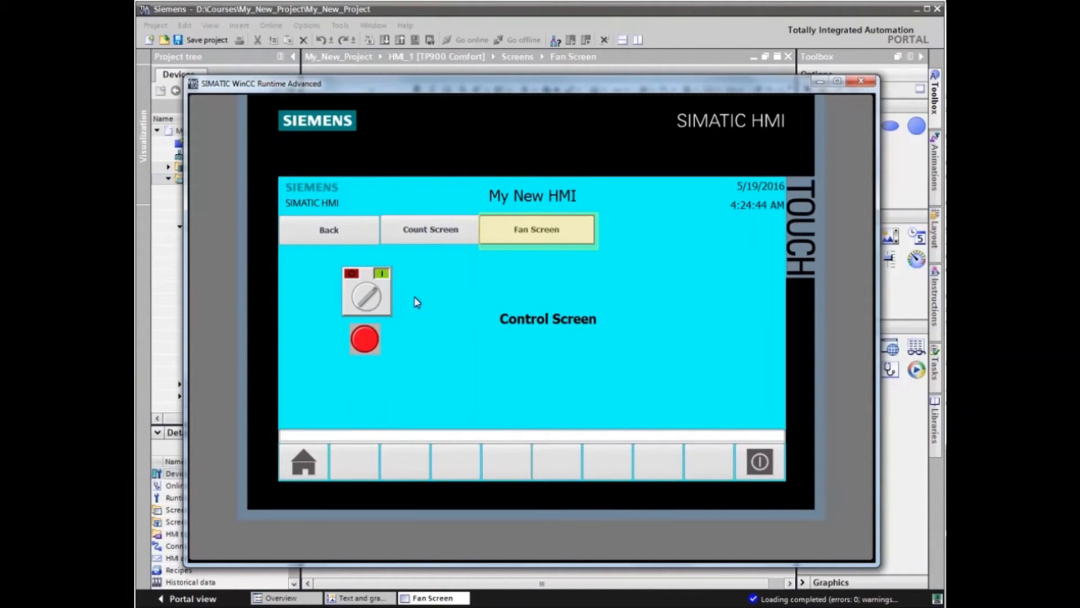
click(559, 234)
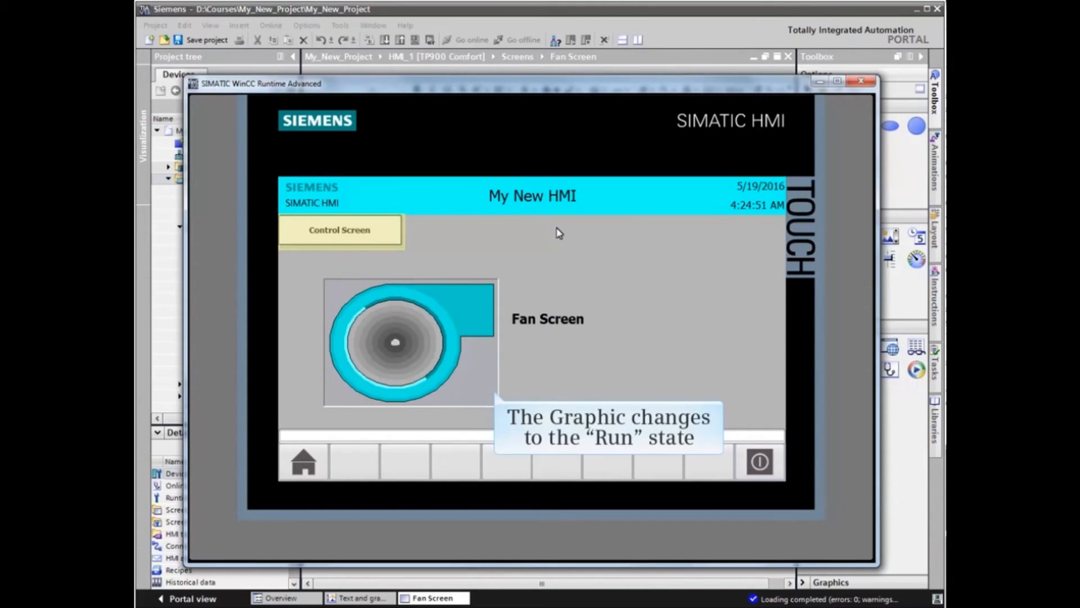
Turn the system switch off from the Control Screen, check the fan graphic on the Fan Screen, and exit the runtime
click(375, 232)
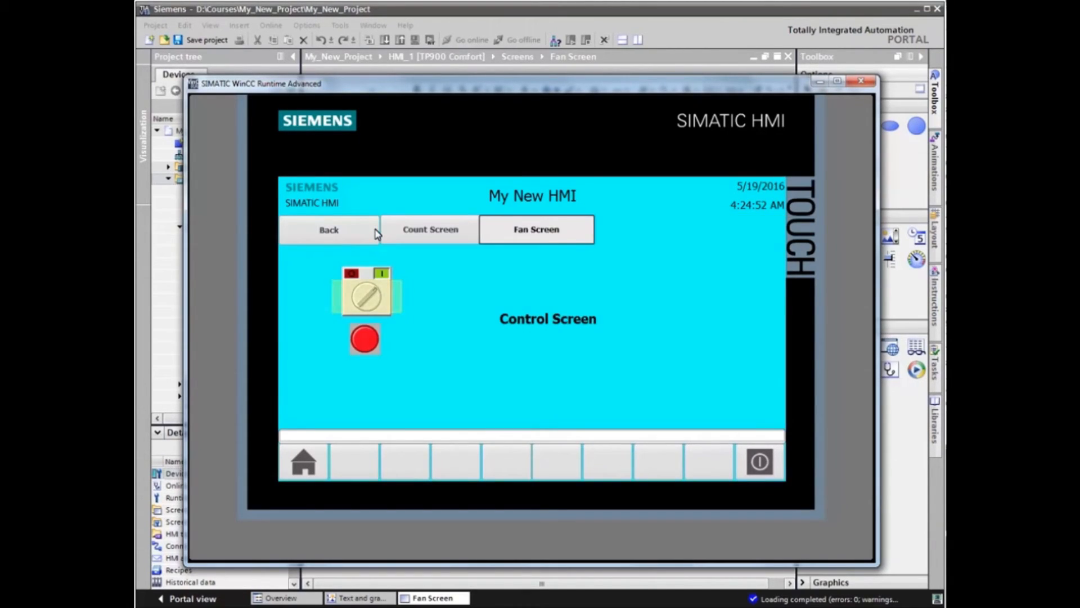
click(369, 295)
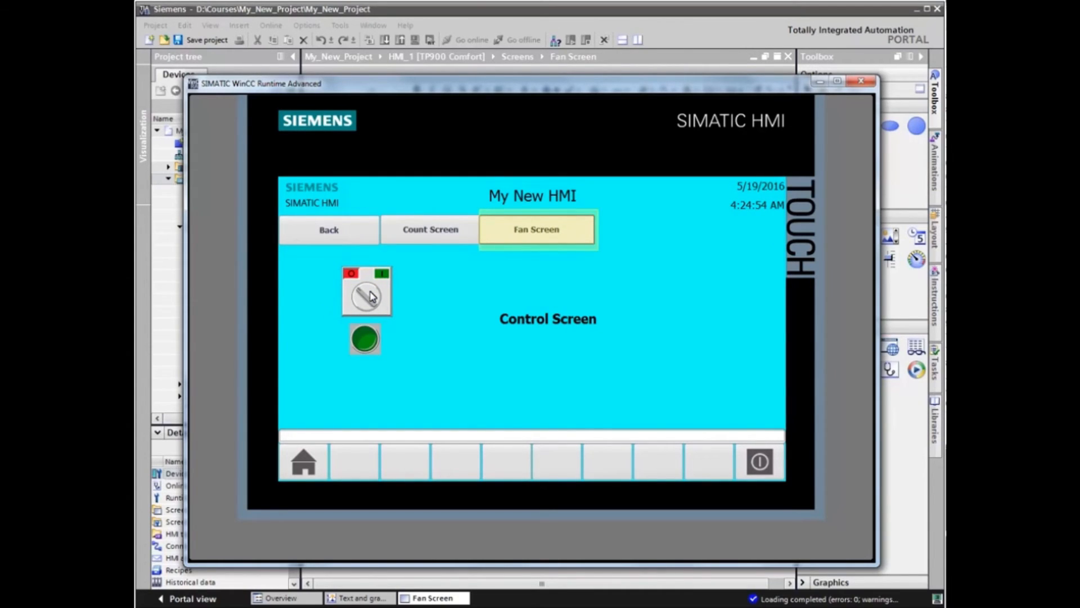
click(565, 239)
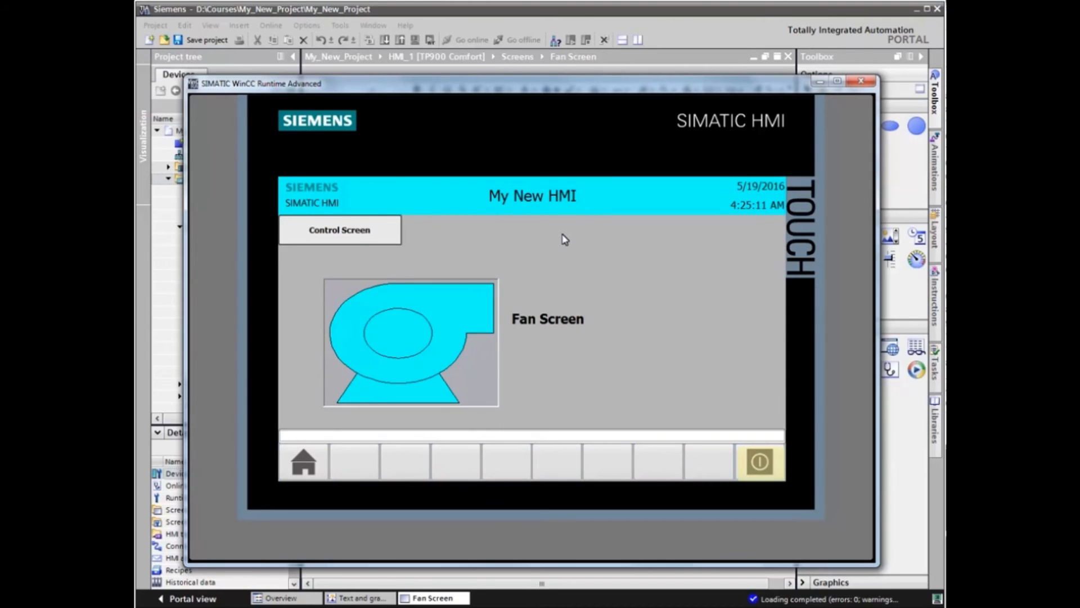
click(760, 462)
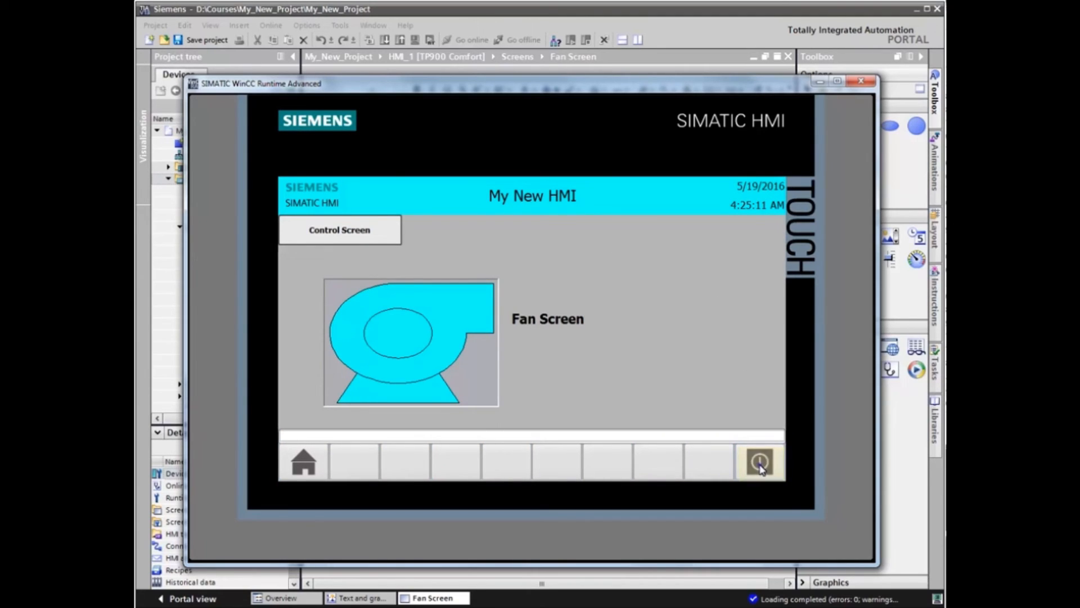